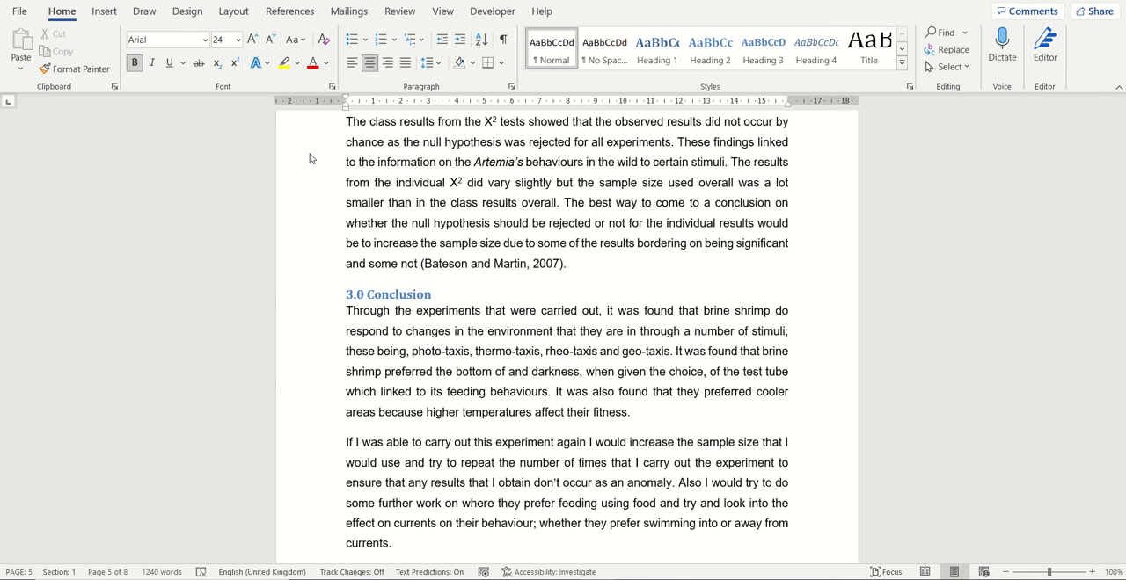
- Cycle the case of the Conclusion's opening words "Through the experiments that were carried out, it was" through uppercase and lowercase to capitalise each word
left_click(397, 325)
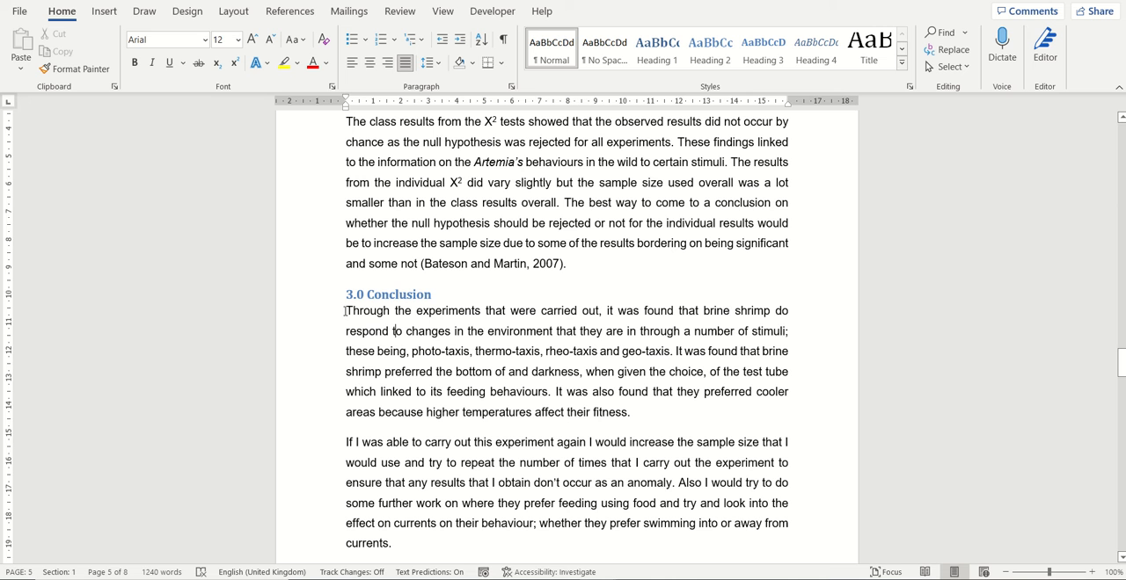
left_click_drag(345, 310, 638, 324)
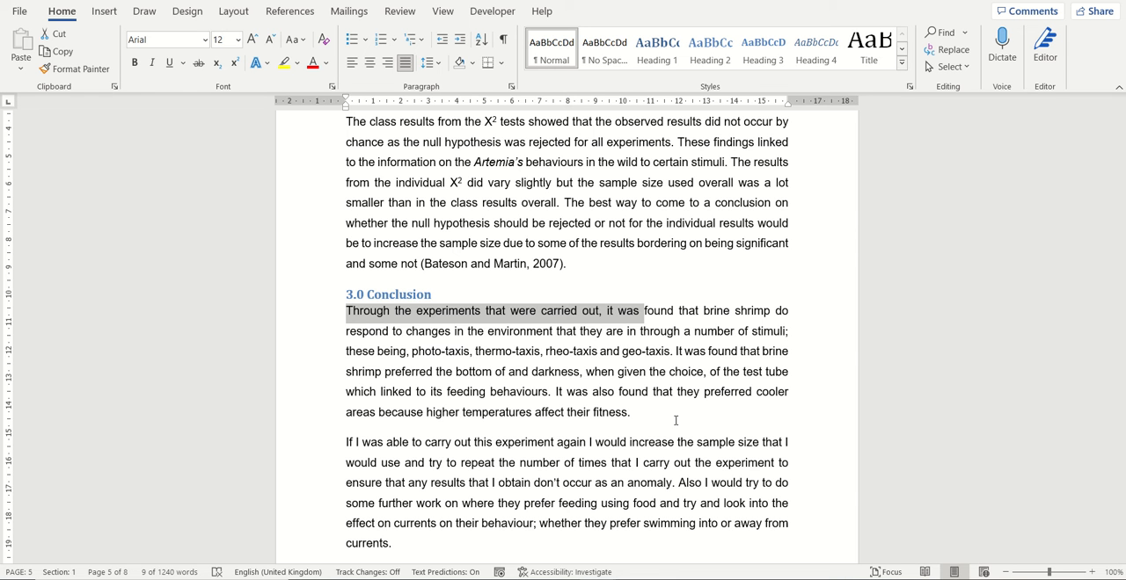
key("shift+F3")
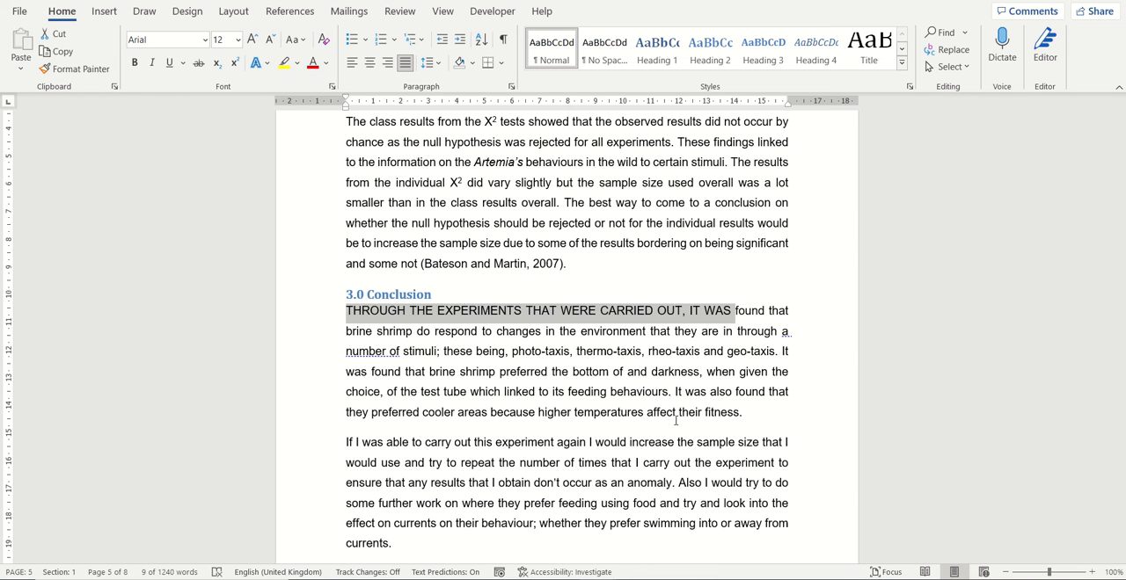
key("shift+F3")
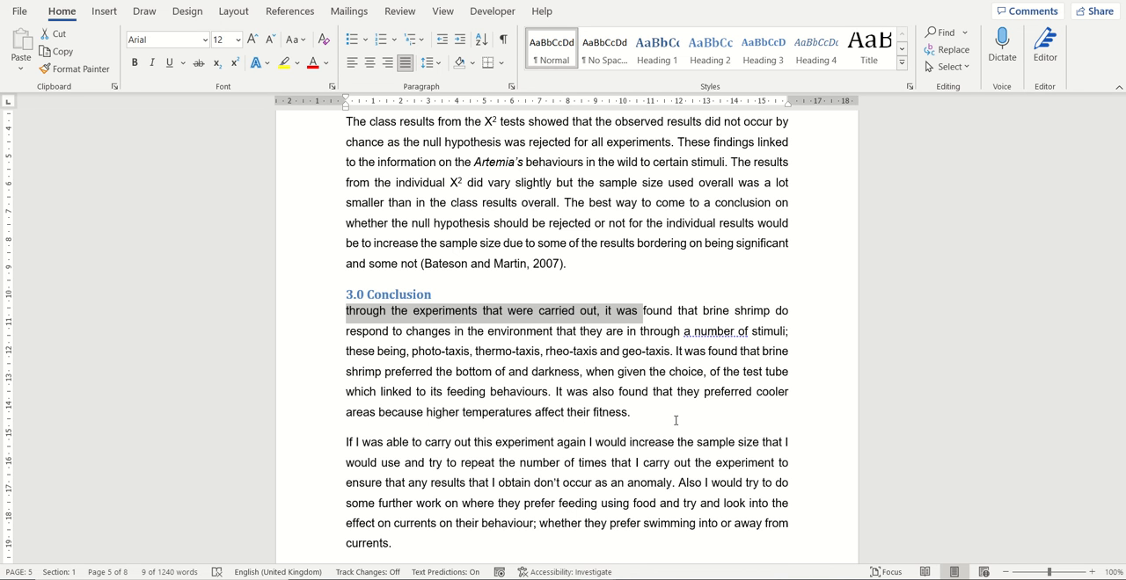
key("shift+F3")
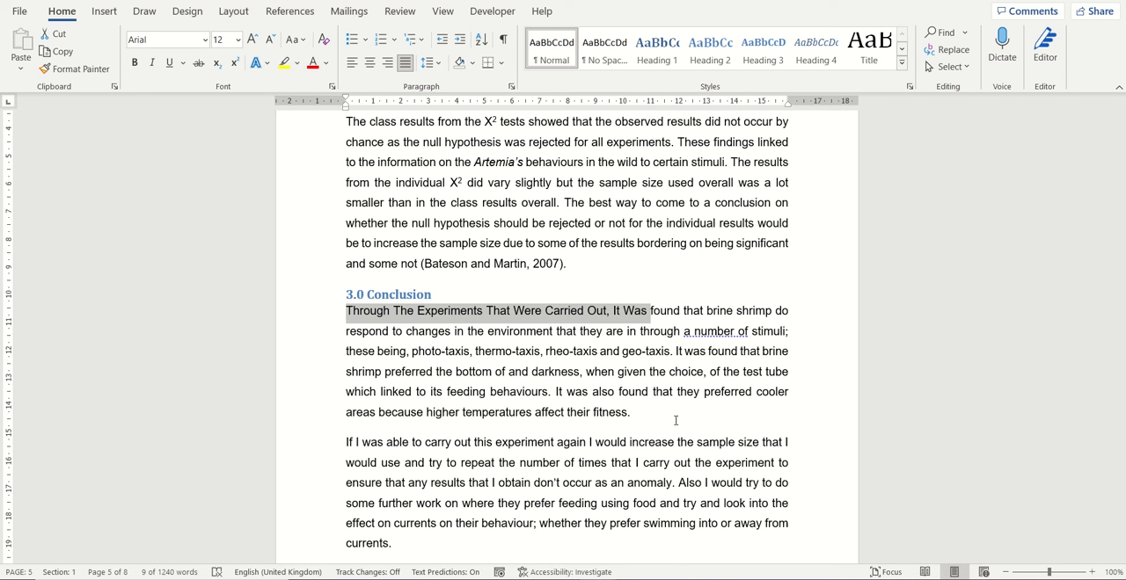
- Cycle the last two sentences of the first Conclusion paragraph through uppercase and lowercase back to sentence case
left_click_drag(676, 351, 675, 414)
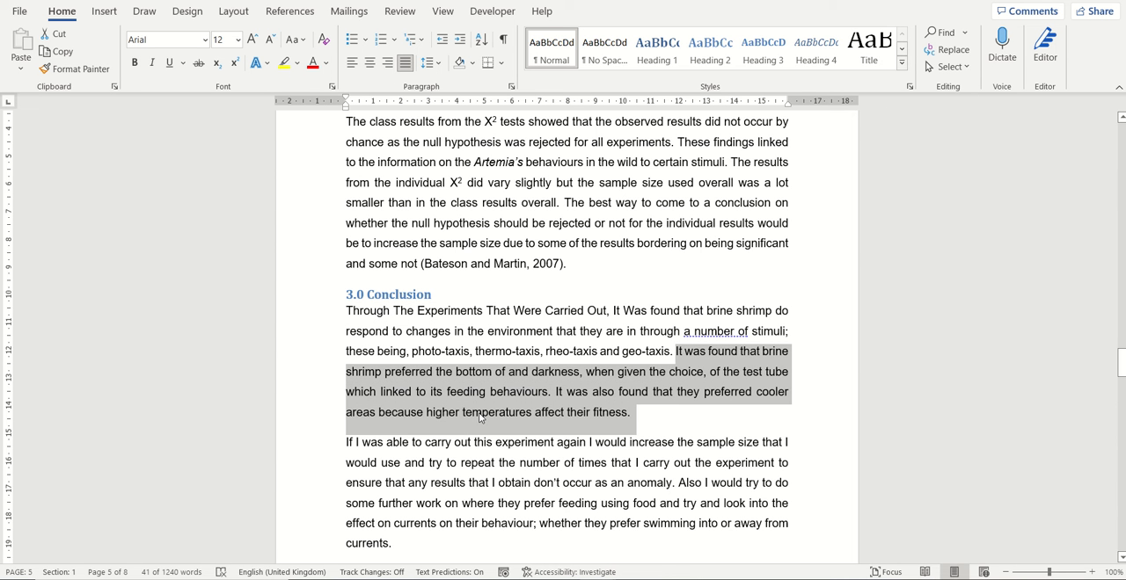
key("shift+F3")
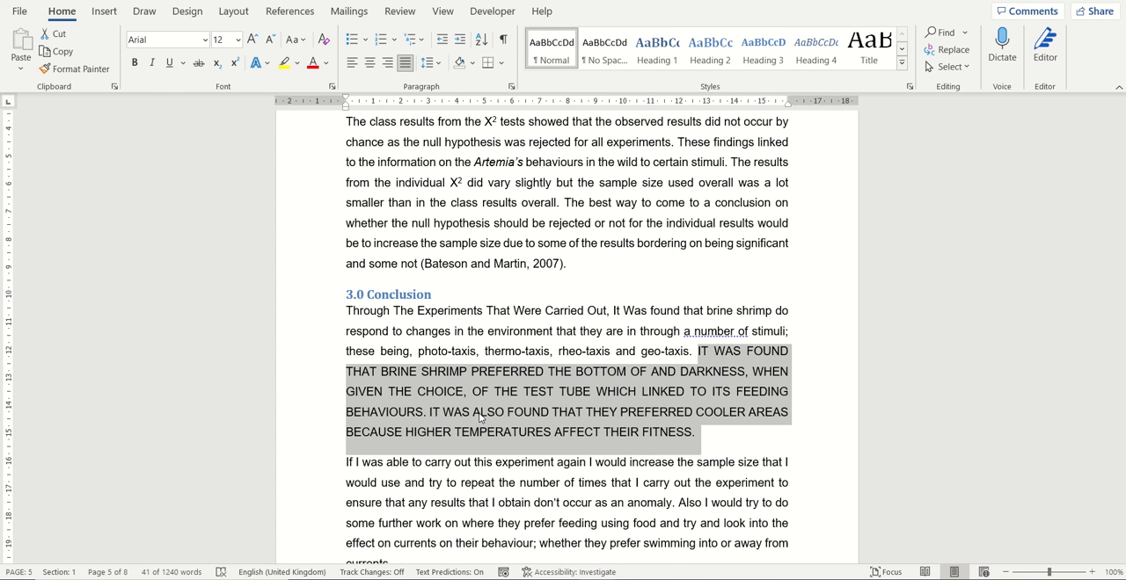
key("shift+F3")
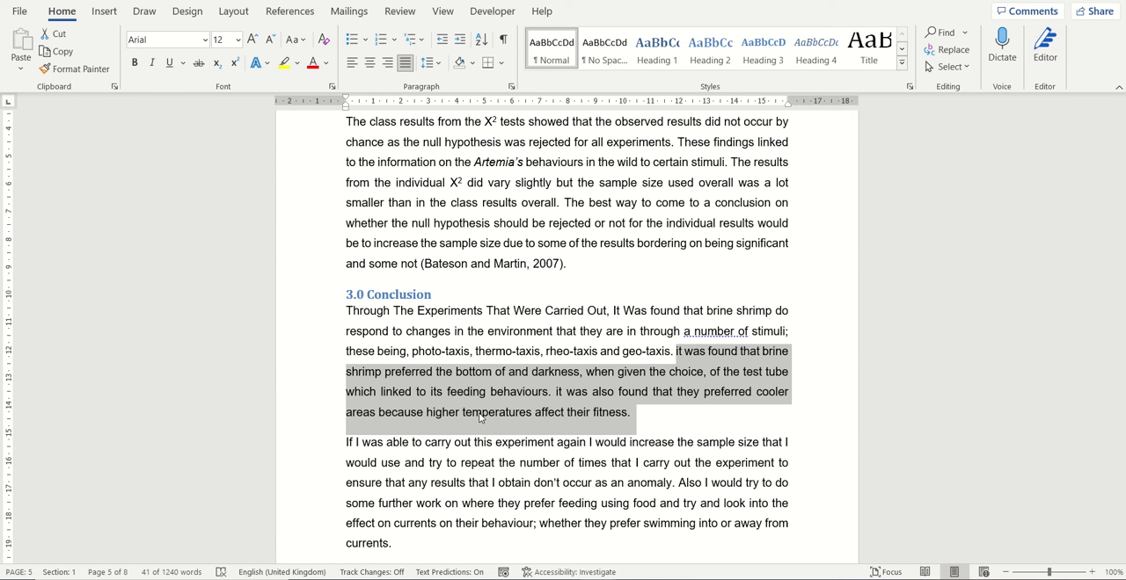
key("shift+F3")
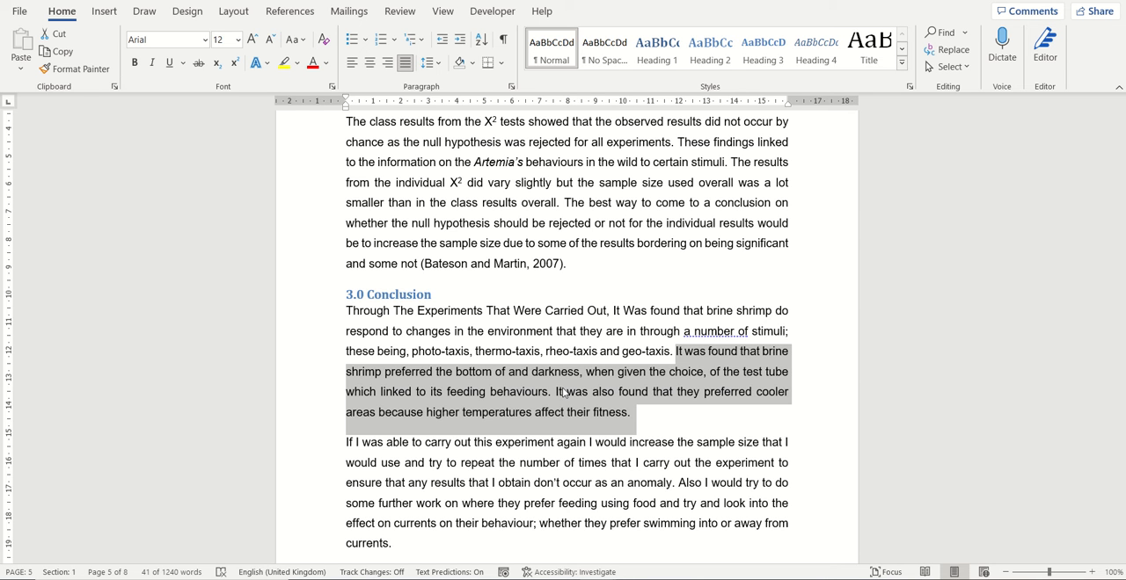
- Place the cursor in the first Conclusion paragraph, jump to the document's beginning and return to the previous cursor location
left_click(504, 328)
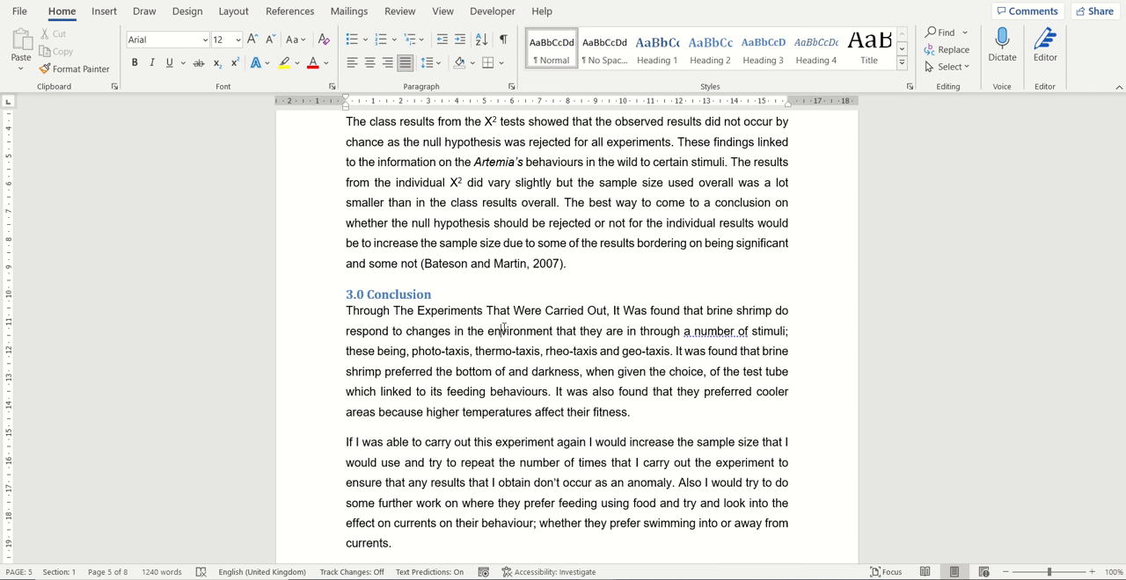
key("ctrl+Home")
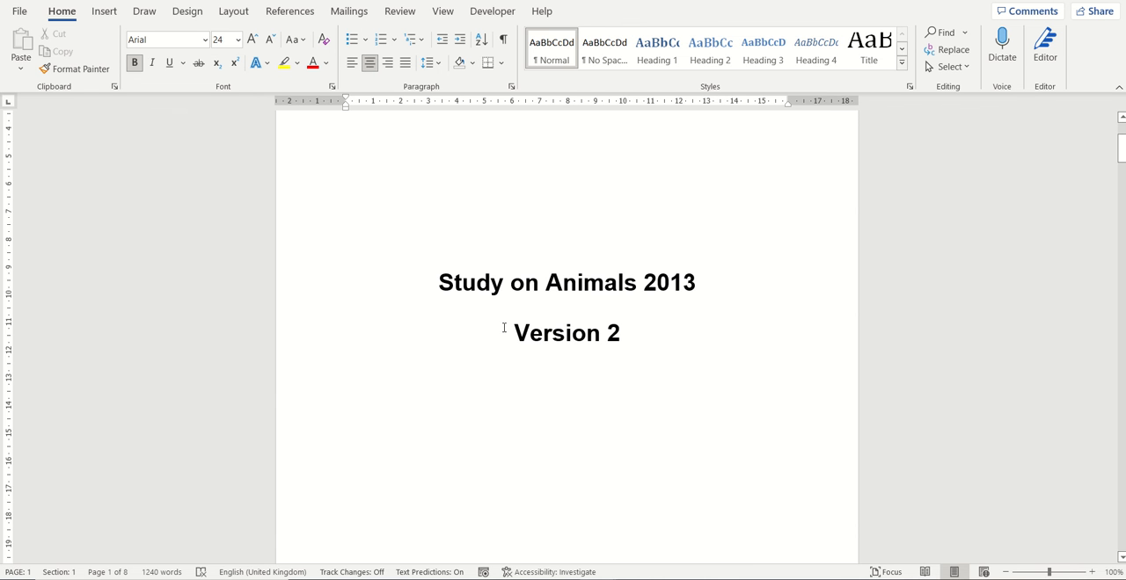
key("shift+F5")
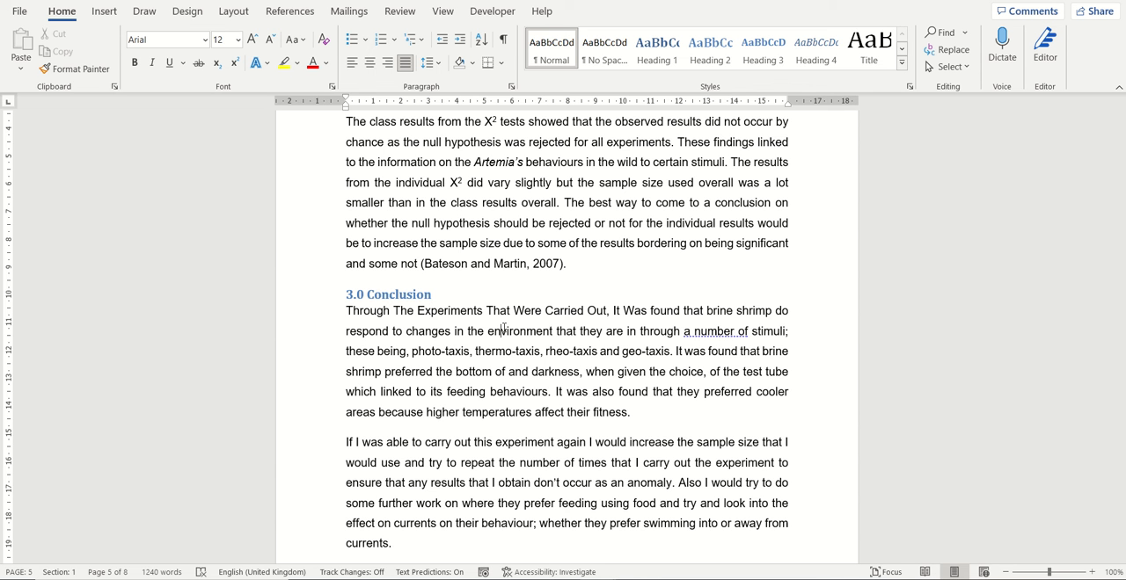
- Split the document window into two panes and remove the split again
key("ctrl+alt+s")
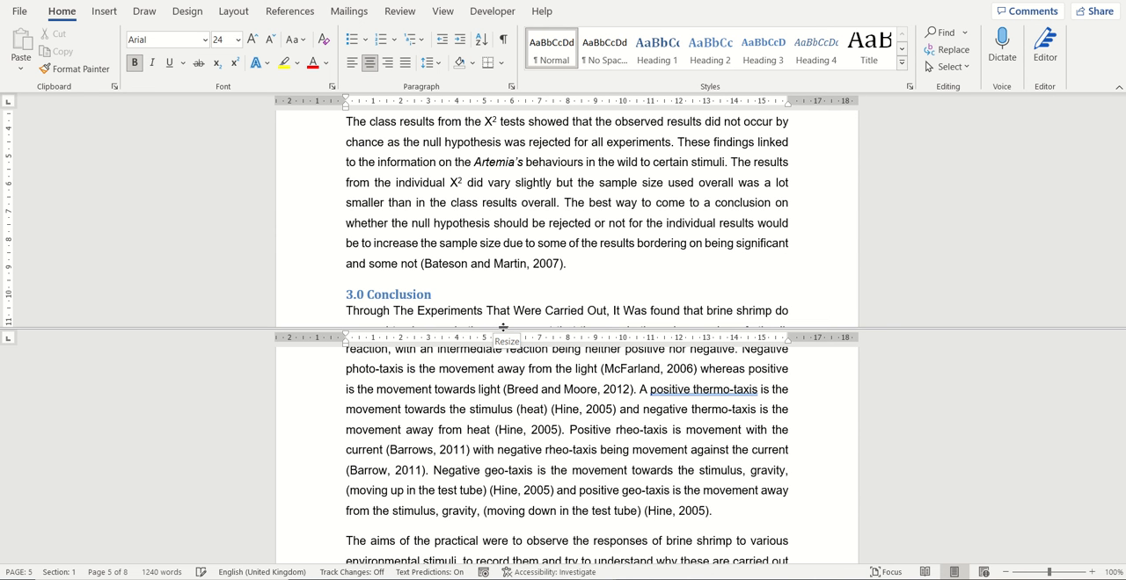
double_click(504, 330)
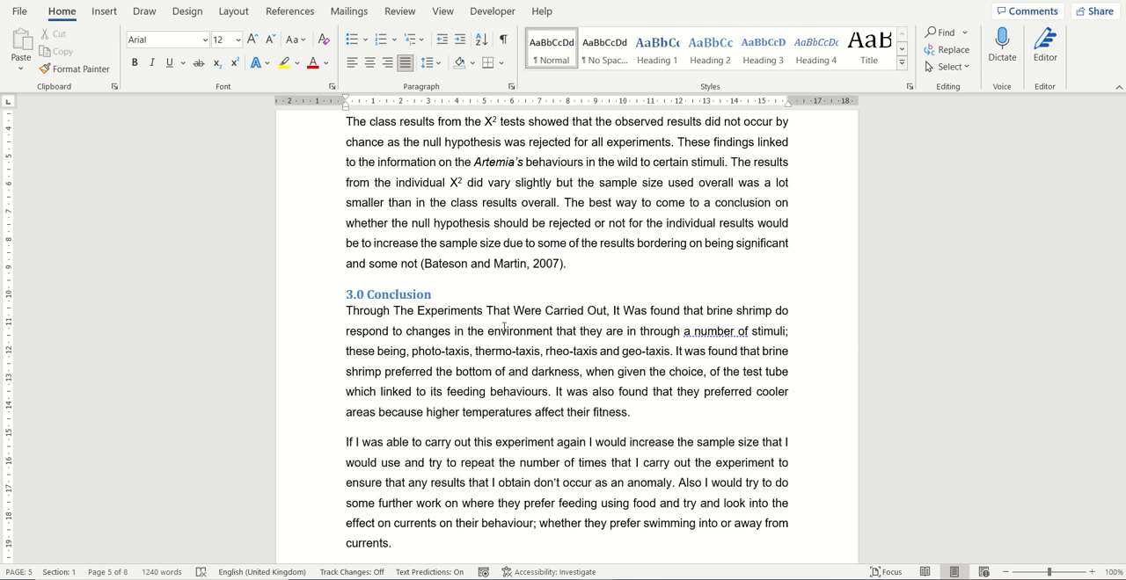
- Insert a page break on the empty line below the Bibliography heading at the end of the document
scroll(503, 328, "down", 6)
scroll(506, 327, "down", 20)
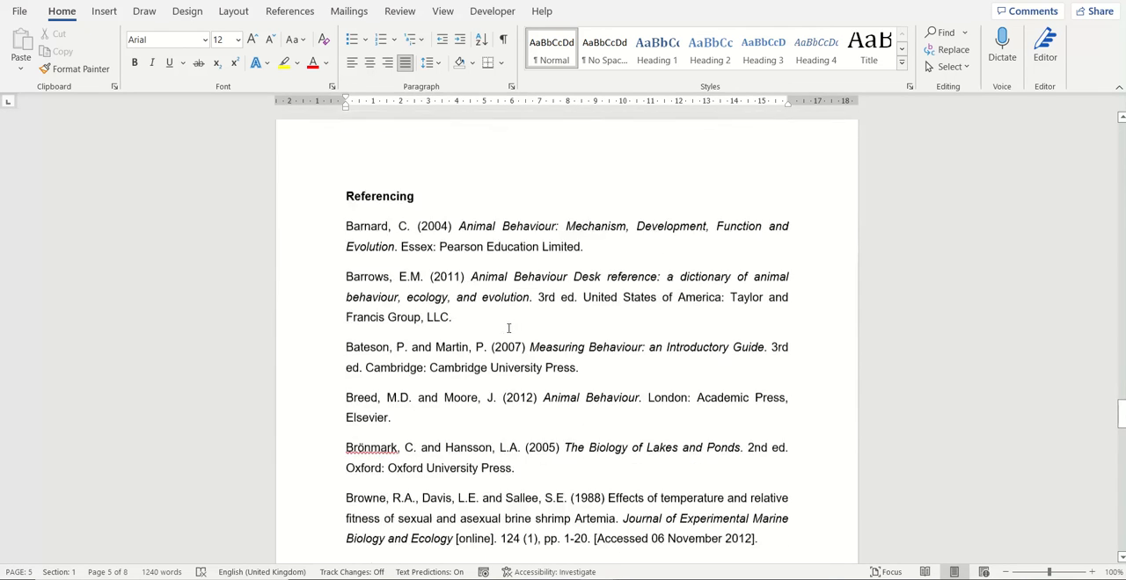
scroll(510, 327, "down", 8)
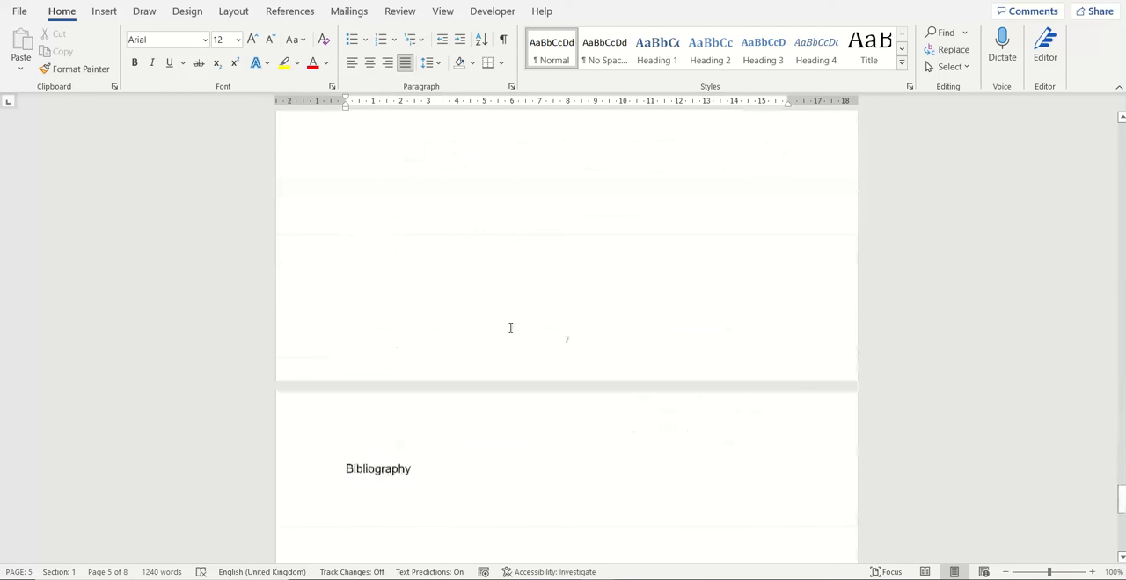
left_click(372, 280)
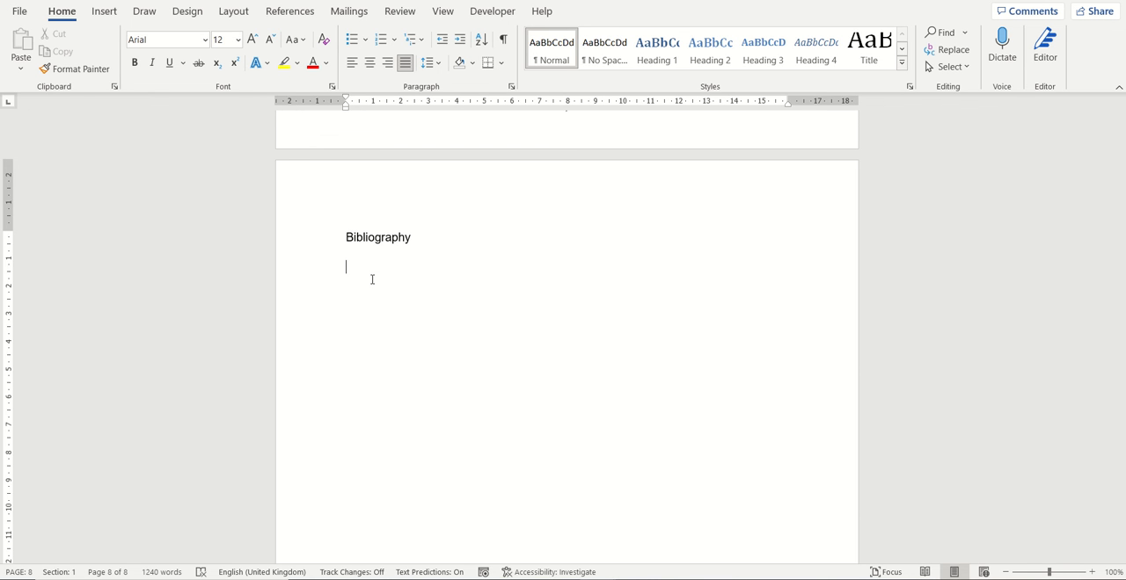
key("ctrl+Return")
scroll(422, 413, "down", 4)
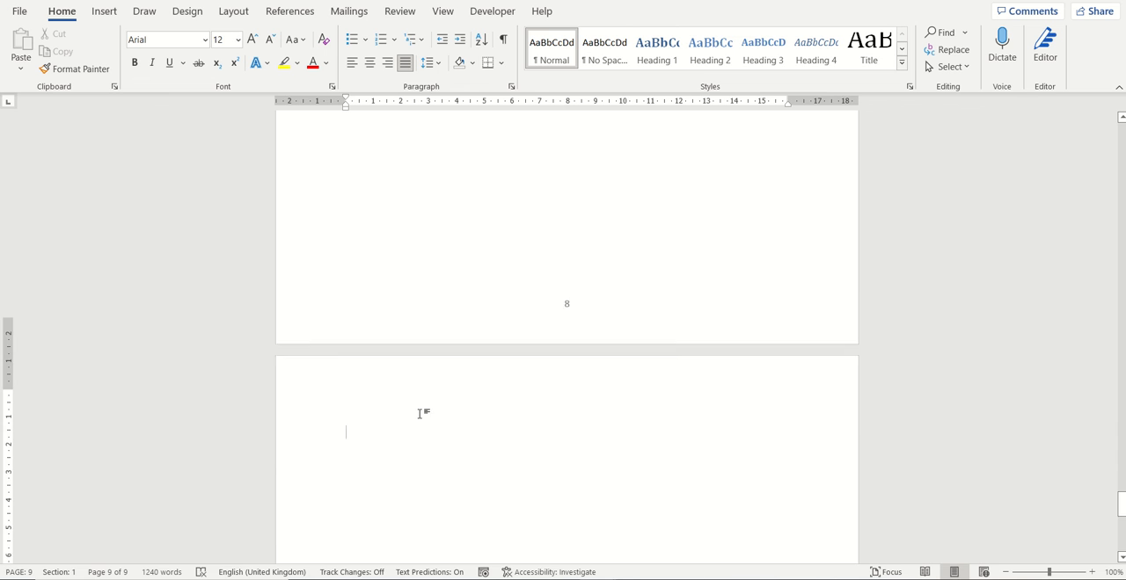
scroll(376, 381, "up", 4)
scroll(377, 382, "up", 10)
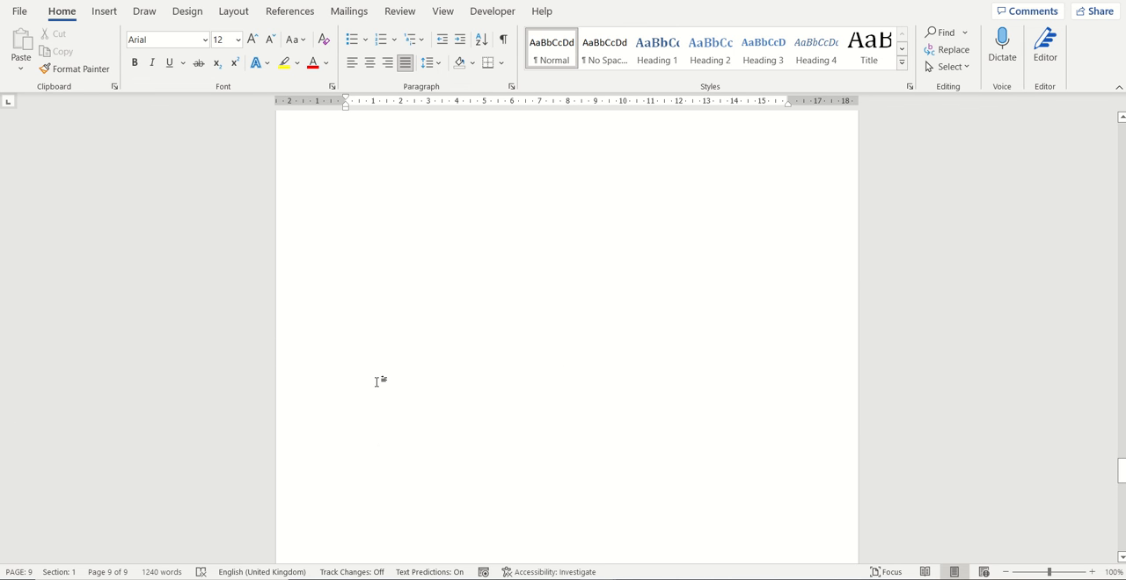
scroll(380, 319, "down", 10)
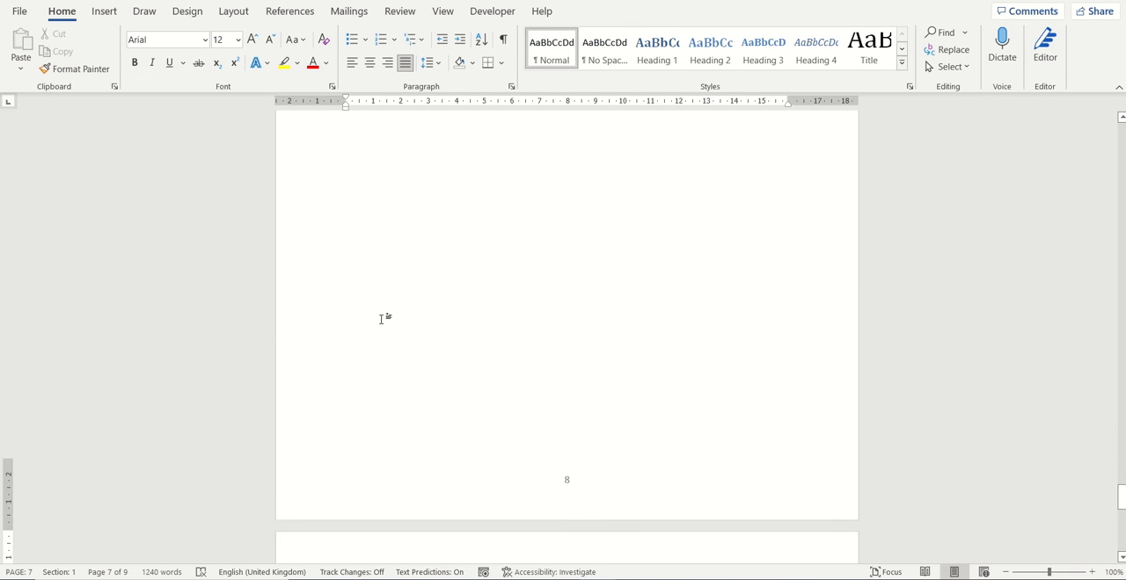
scroll(366, 277, "down", 1)
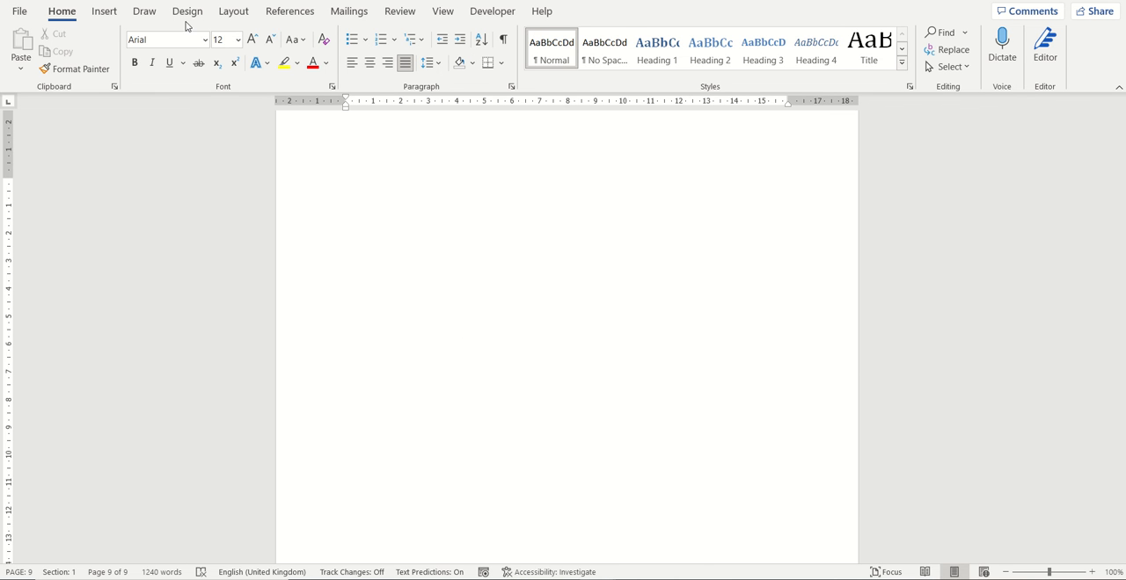
- Apply a two-column layout with equal column widths from this point forward on the new blank page
left_click(232, 21)
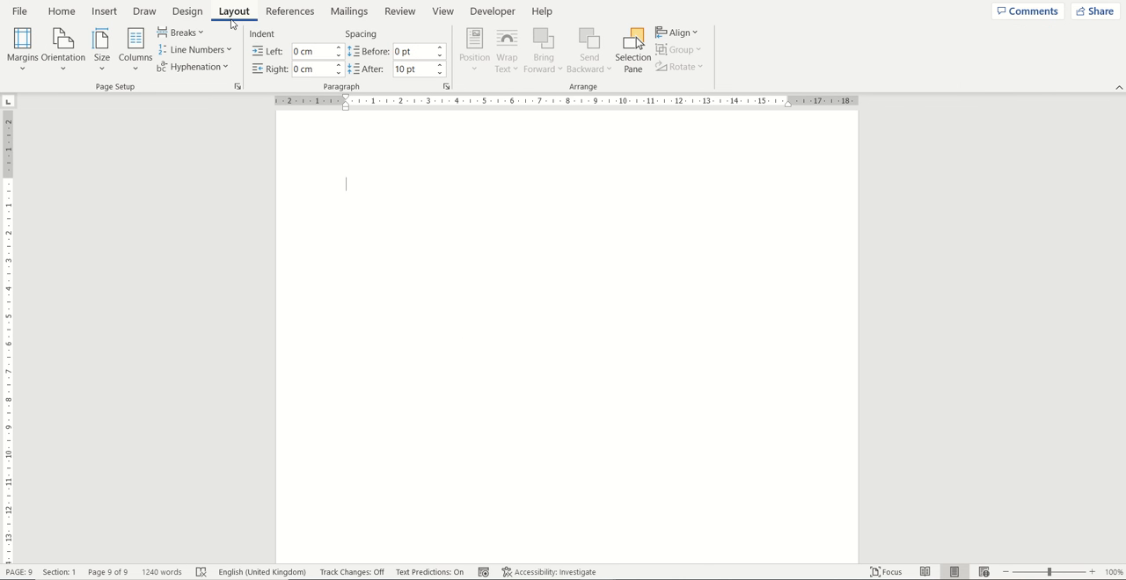
left_click(136, 49)
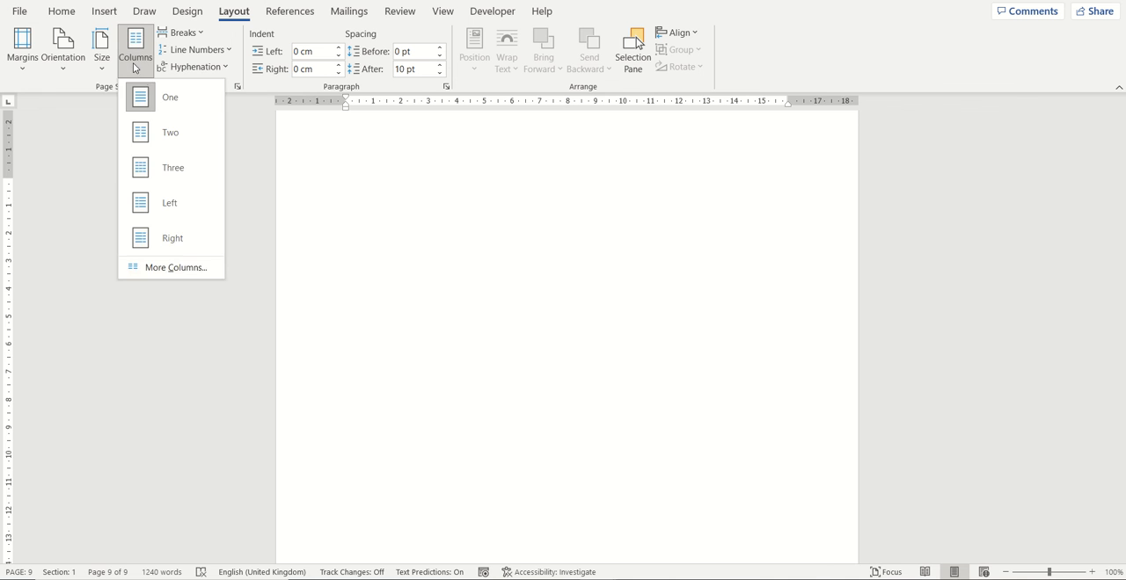
left_click(177, 266)
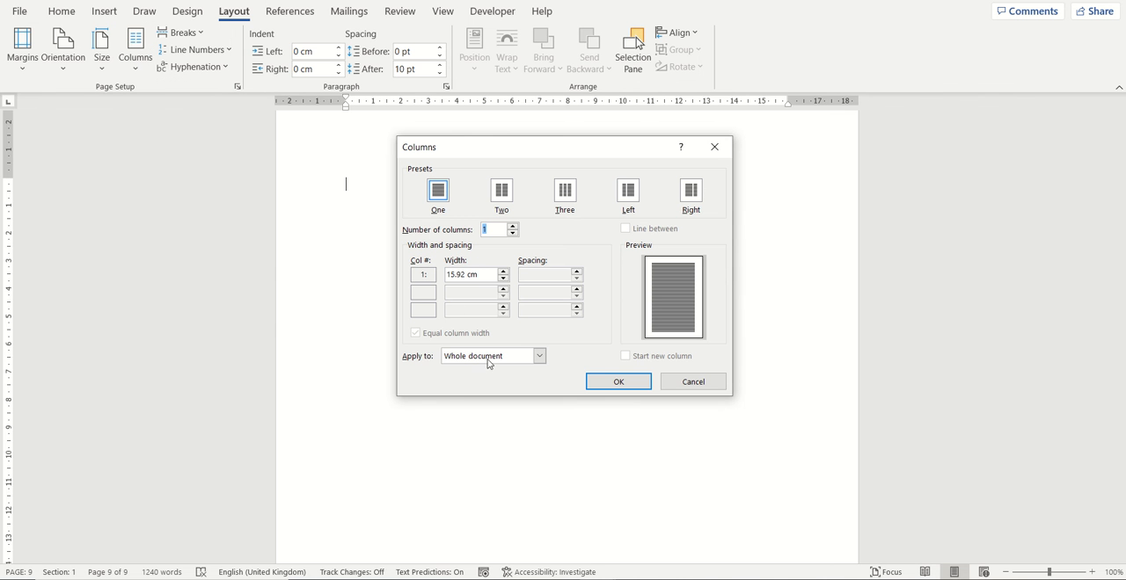
left_click(518, 358)
left_click(507, 380)
left_click(508, 201)
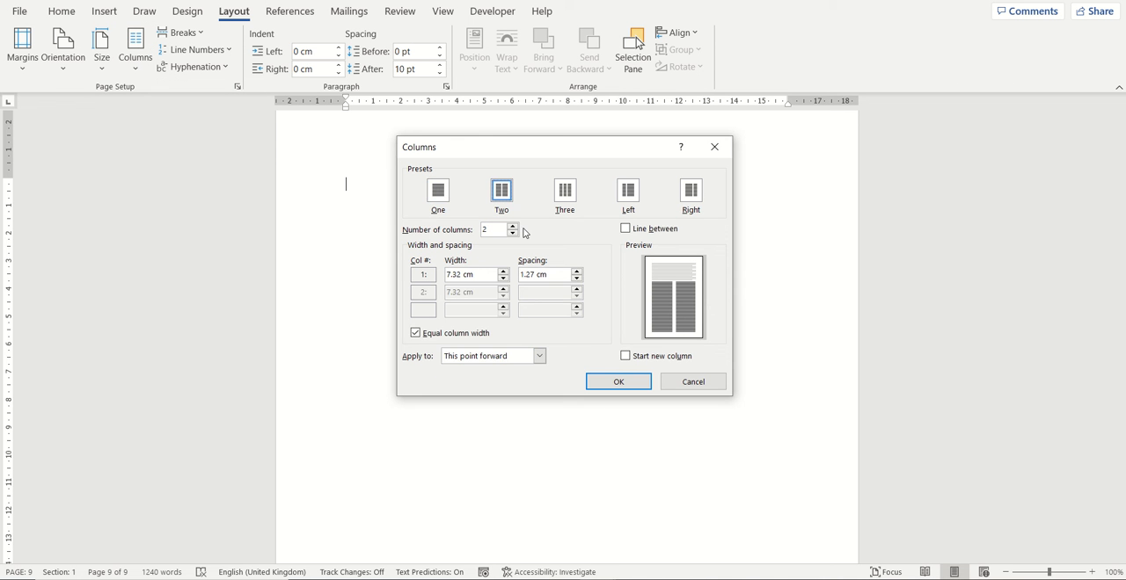
left_click(615, 381)
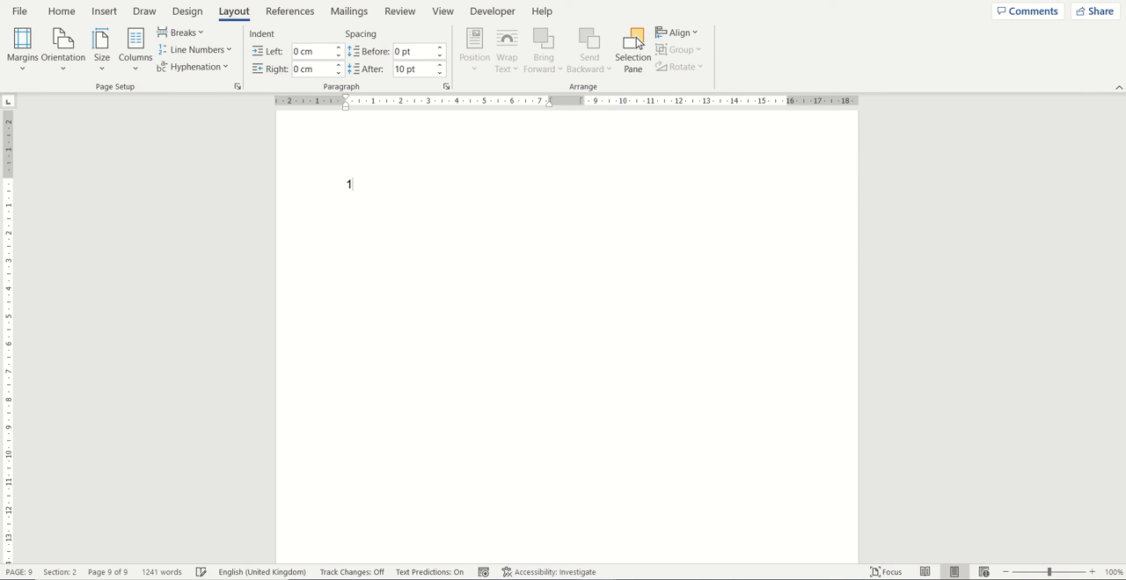
- Enter 1 in the first column, insert a column break below it, and enter 2 in the second column
type("1")
key("Return")
key("ctrl+shift+Return")
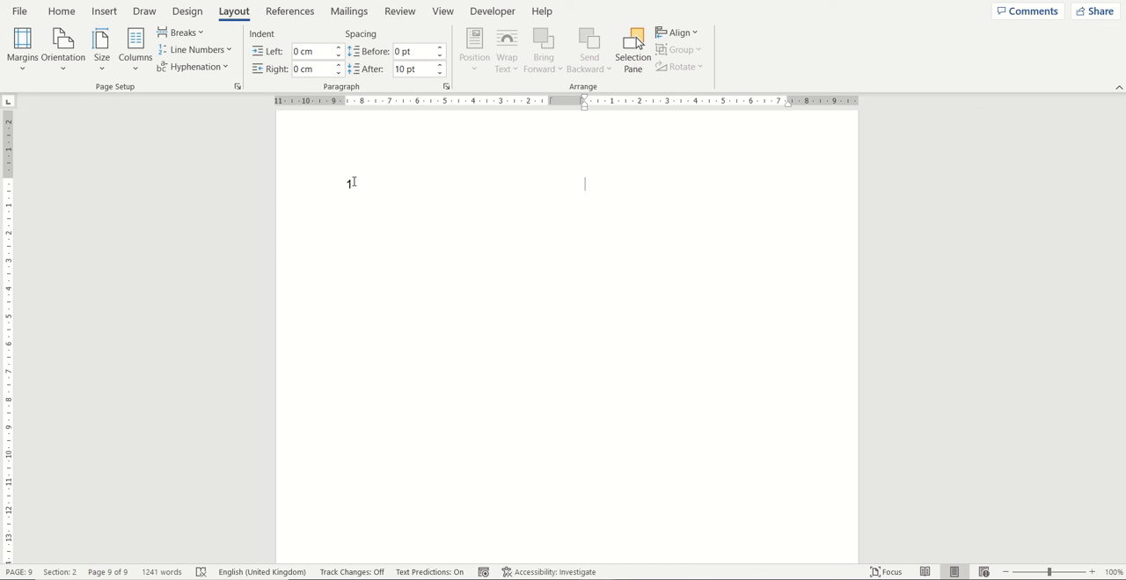
type("2")
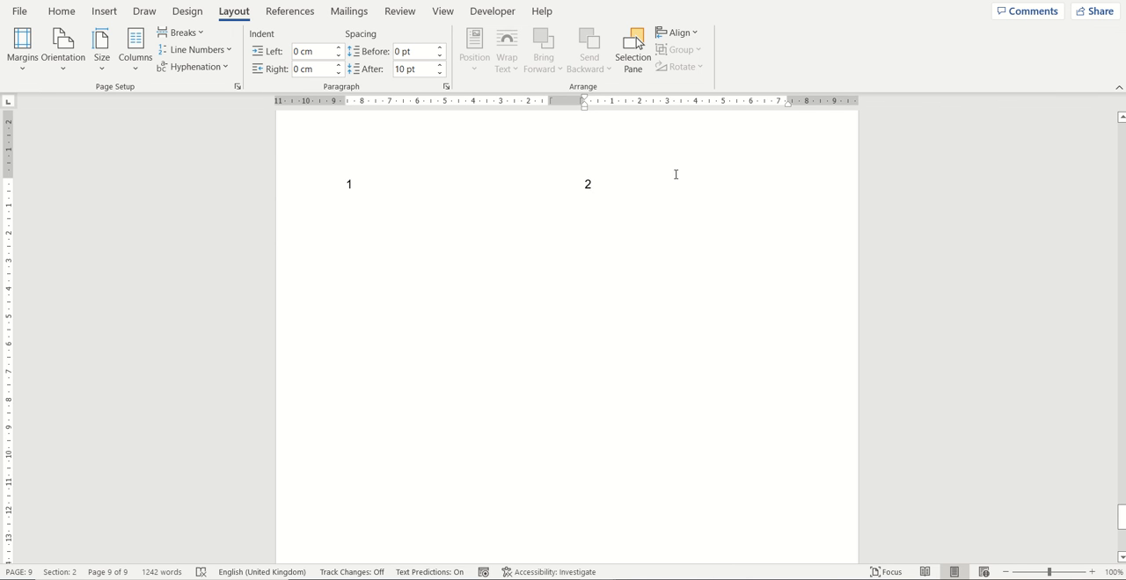
left_click(401, 180)
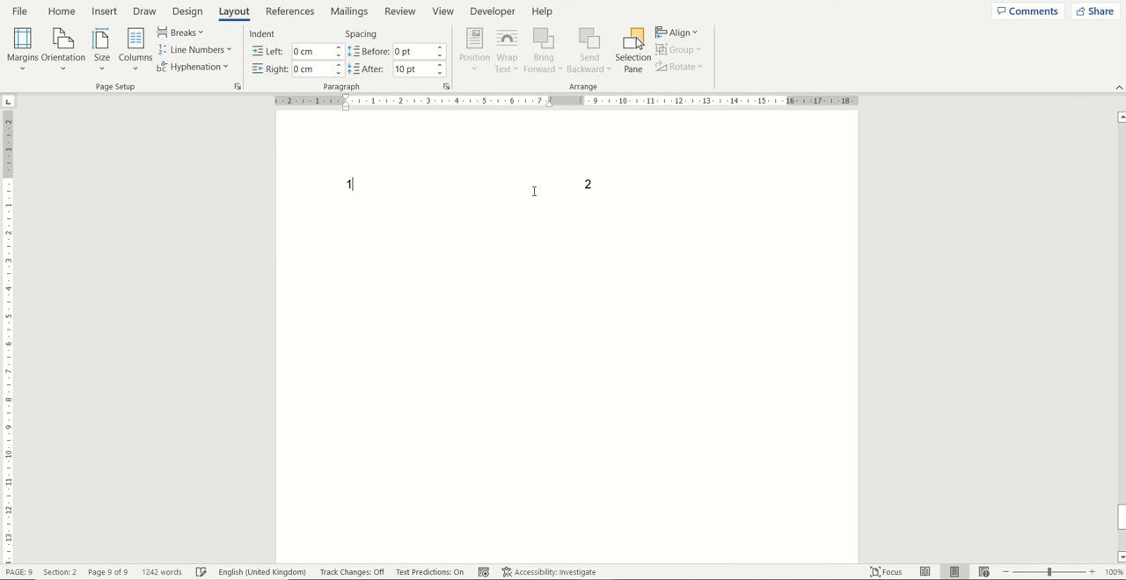
left_click(610, 186)
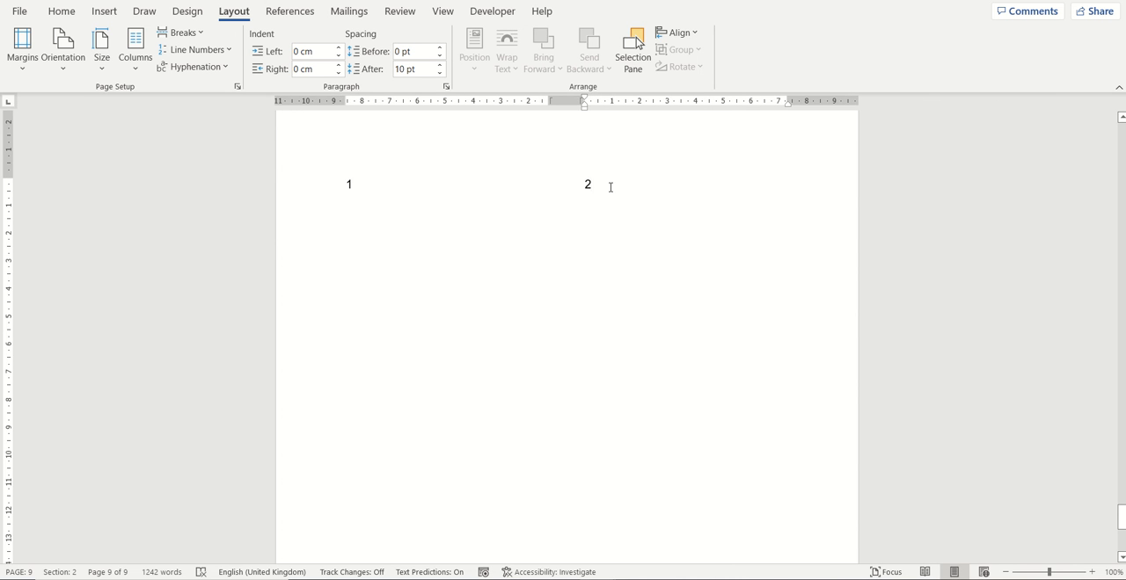